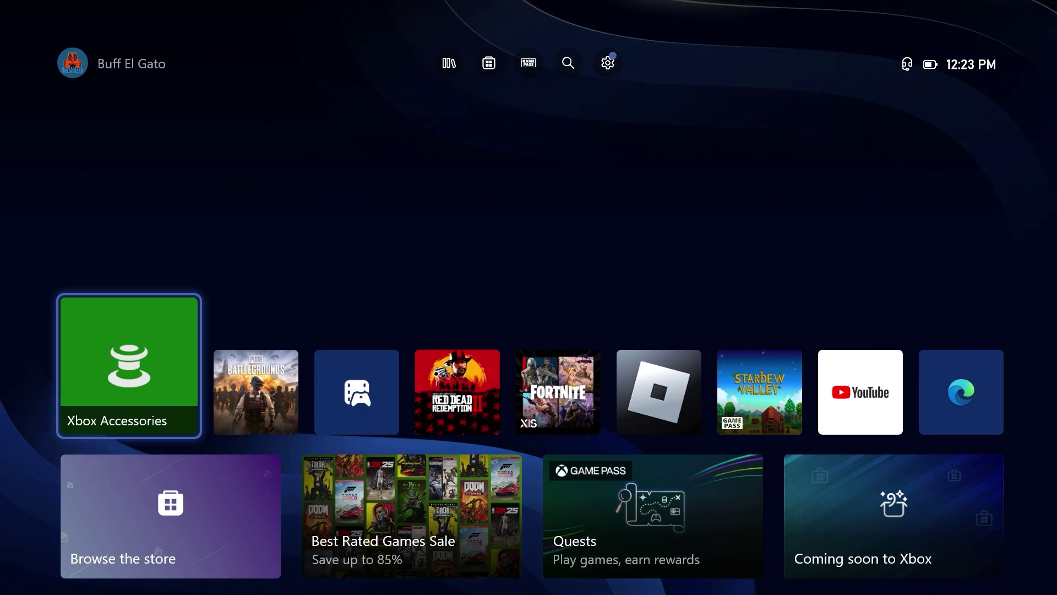
# - Start a new invite-only party from the guide's Parties & chats section
pyautogui.press('super')
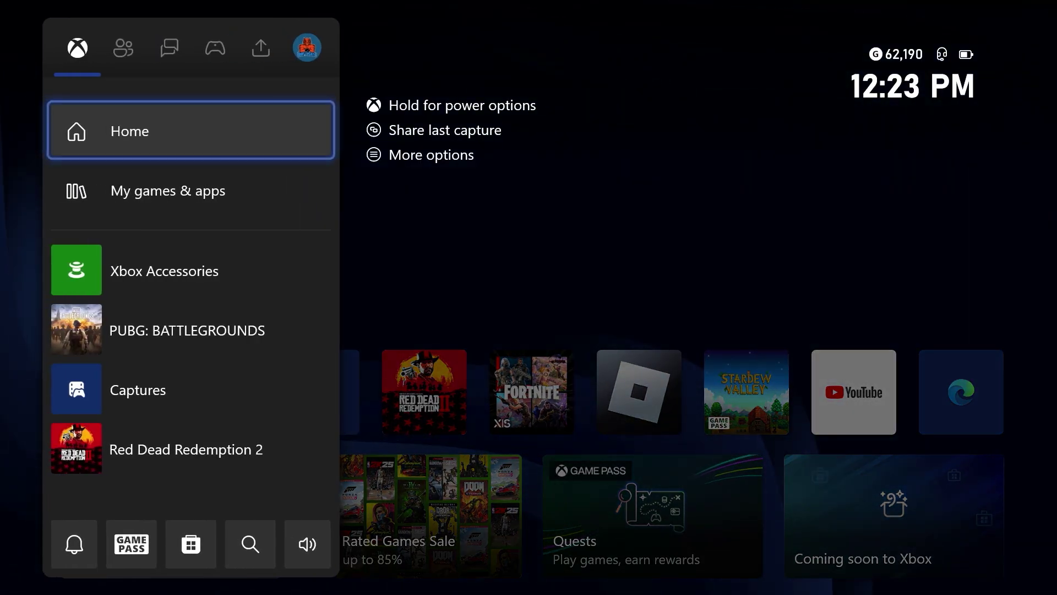
pyautogui.press('Right')
pyautogui.press('Right')
pyautogui.press('Return')
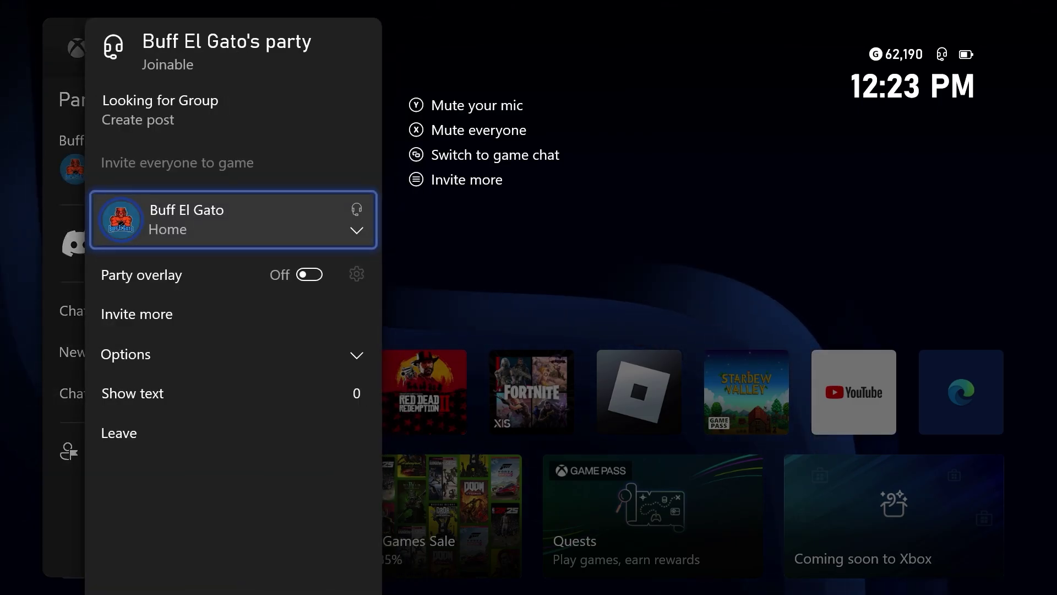
# - Expand the party options to confirm Noise suppression is on, then collapse them
pyautogui.press('Down')
pyautogui.press('Down')
pyautogui.press('Down')
pyautogui.press('Return')
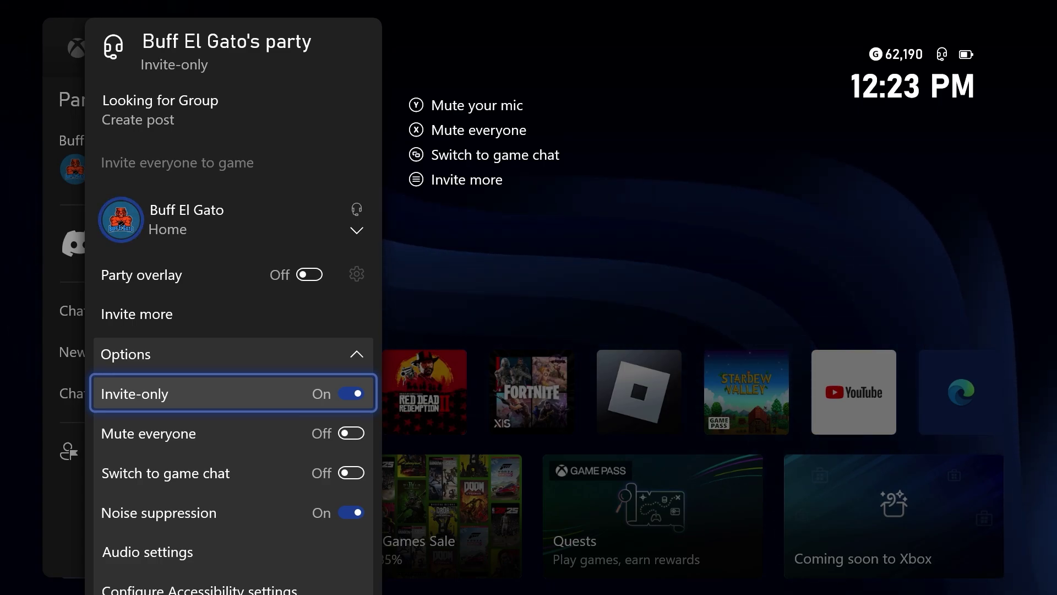
pyautogui.press('Down')
pyautogui.press('Down')
pyautogui.press('Down')
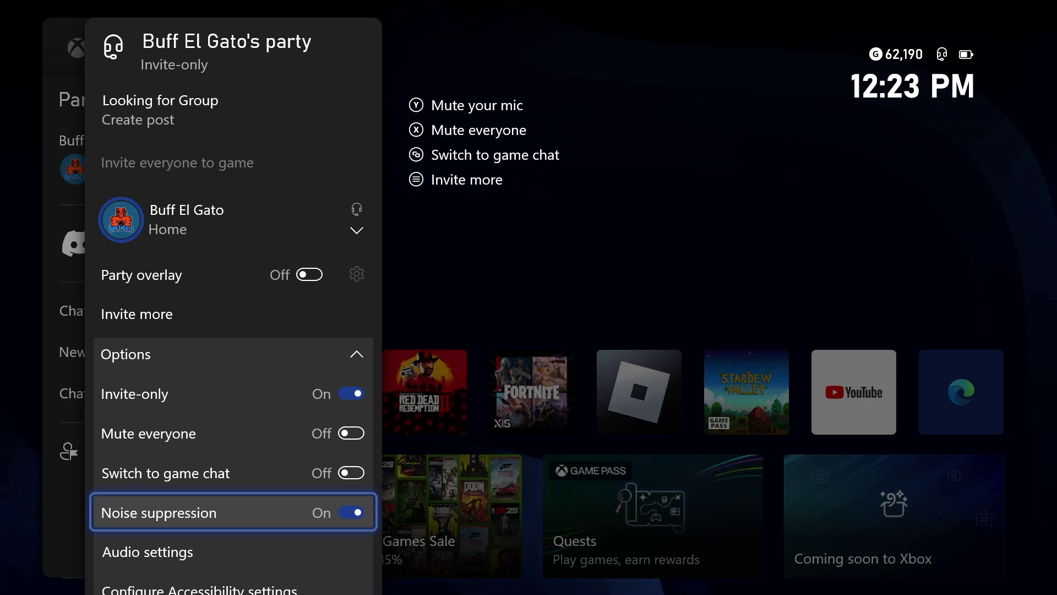
pyautogui.press('Up')
pyautogui.press('Up')
pyautogui.press('Up')
pyautogui.press('Up')
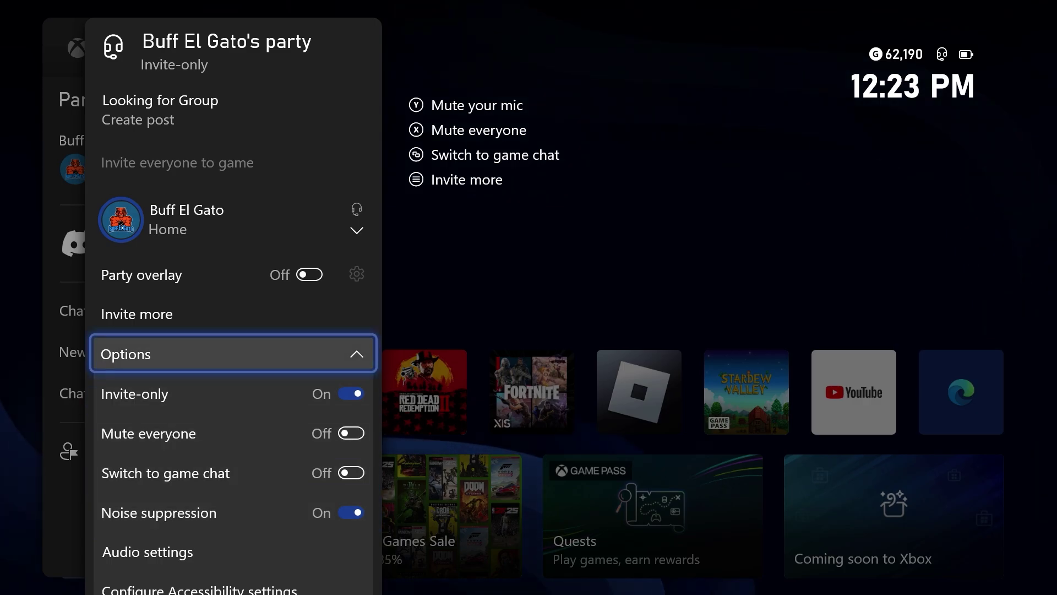
pyautogui.press('Return')
pyautogui.press('Up')
pyautogui.press('Up')
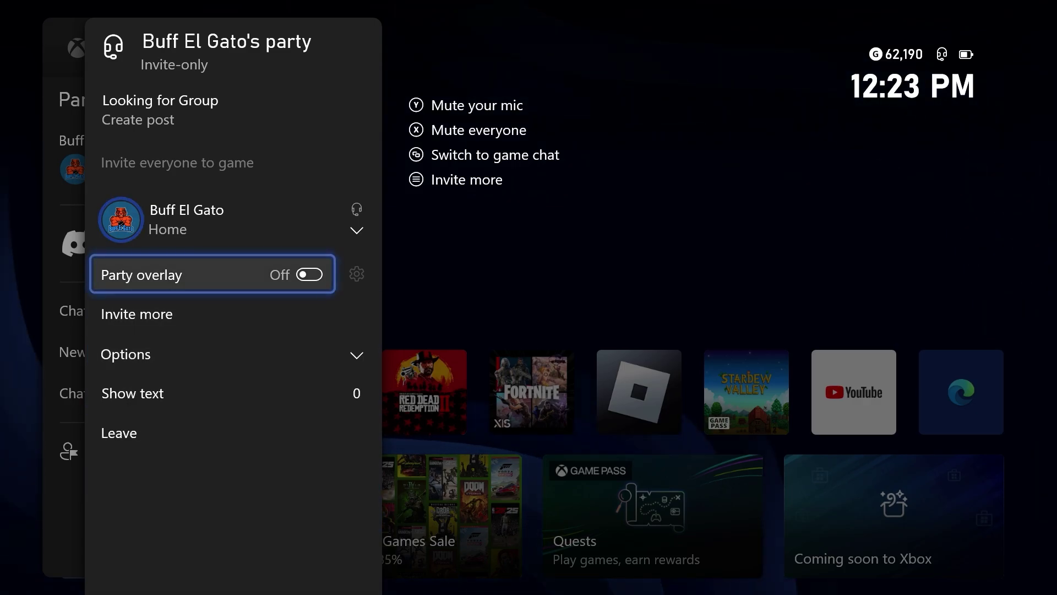
# - Turn on the party overlay and place it top-left after trying other grid positions
pyautogui.press('Return')
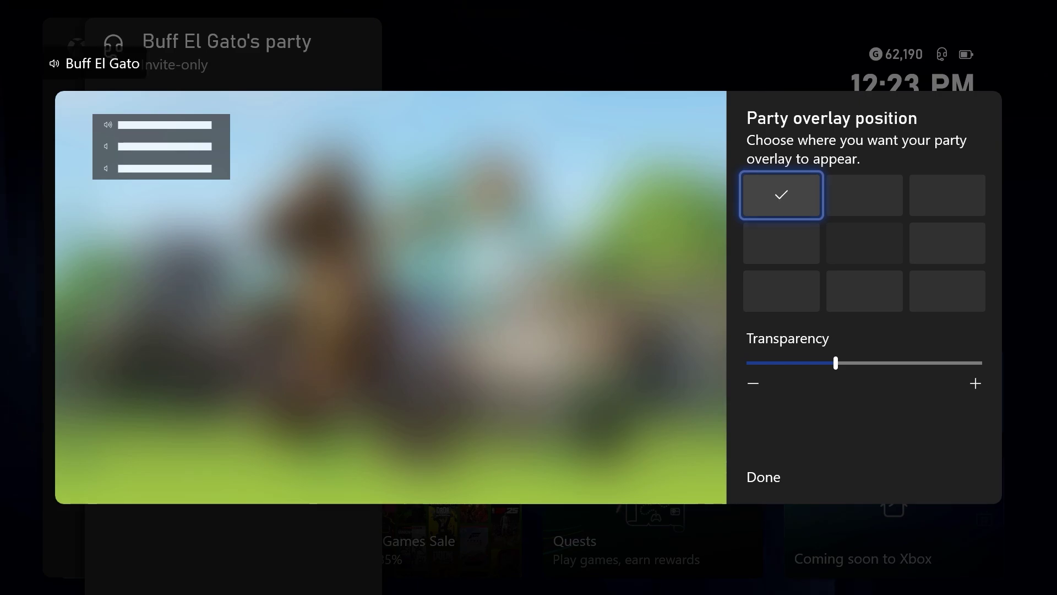
pyautogui.press('Right')
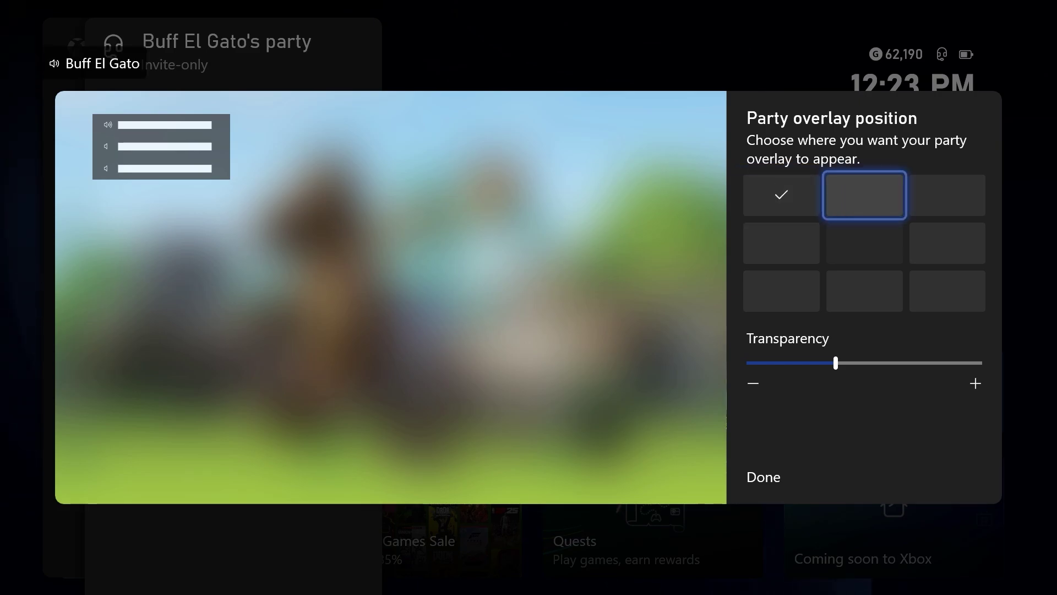
pyautogui.press('Return')
pyautogui.press('Right')
pyautogui.press('Return')
pyautogui.press('Left')
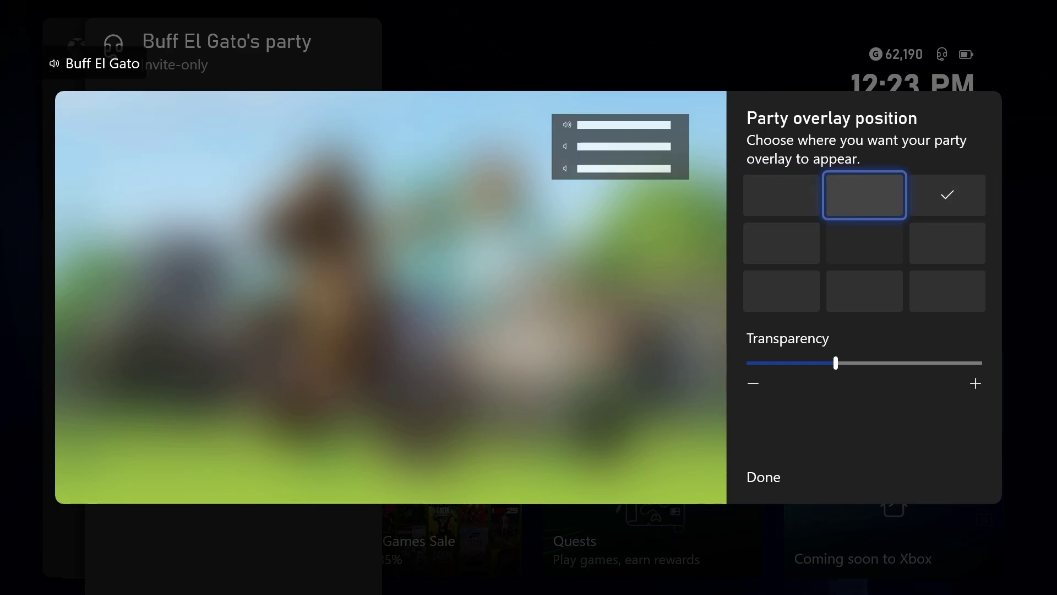
pyautogui.press('Left')
pyautogui.press('Return')
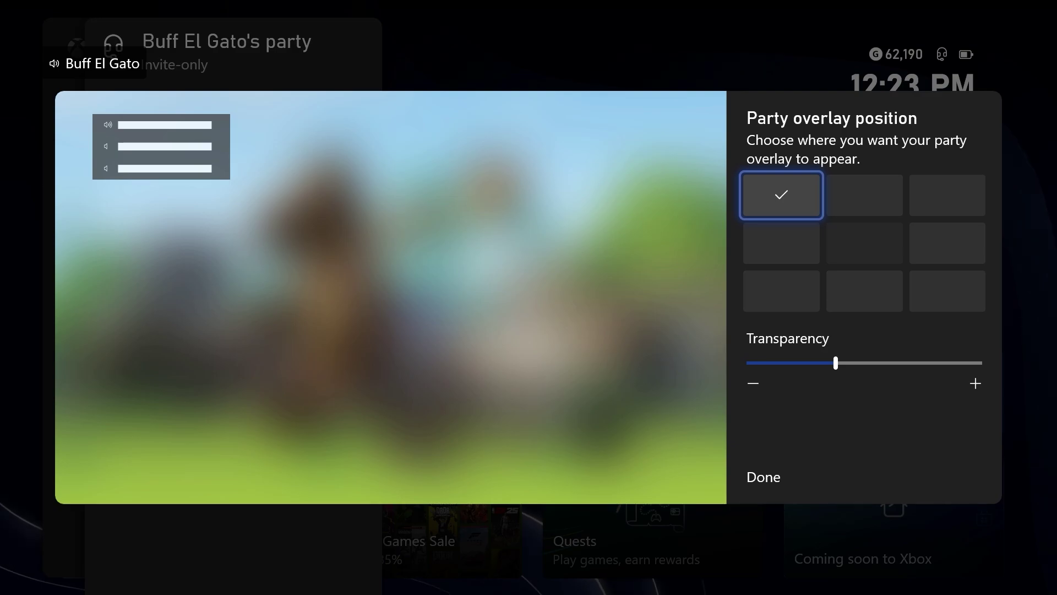
# - Leave overlay Transparency unchanged and finish with Done
pyautogui.press('Down')
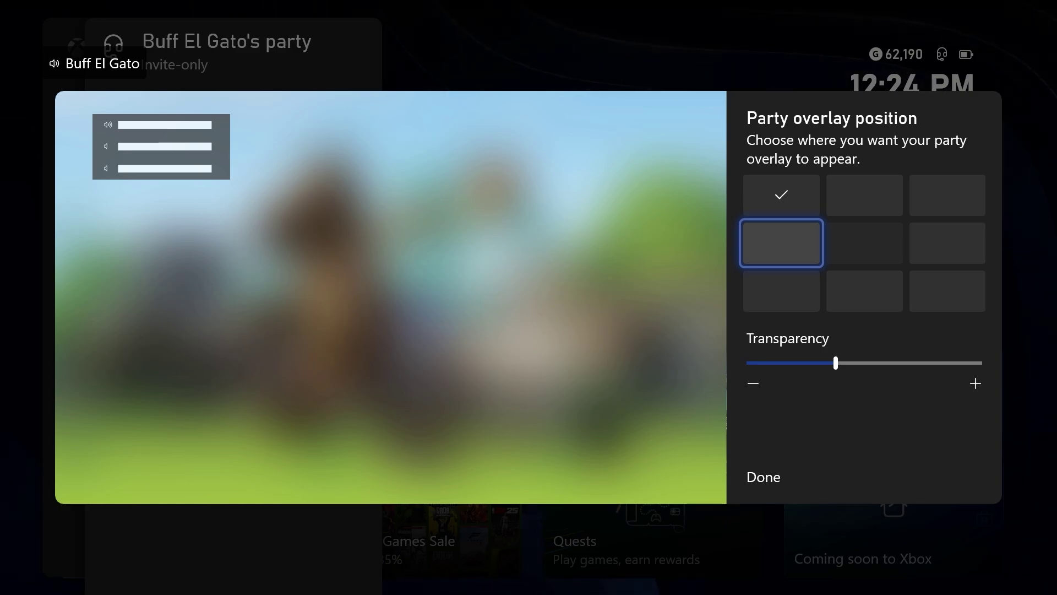
pyautogui.press('Down')
pyautogui.press('Down')
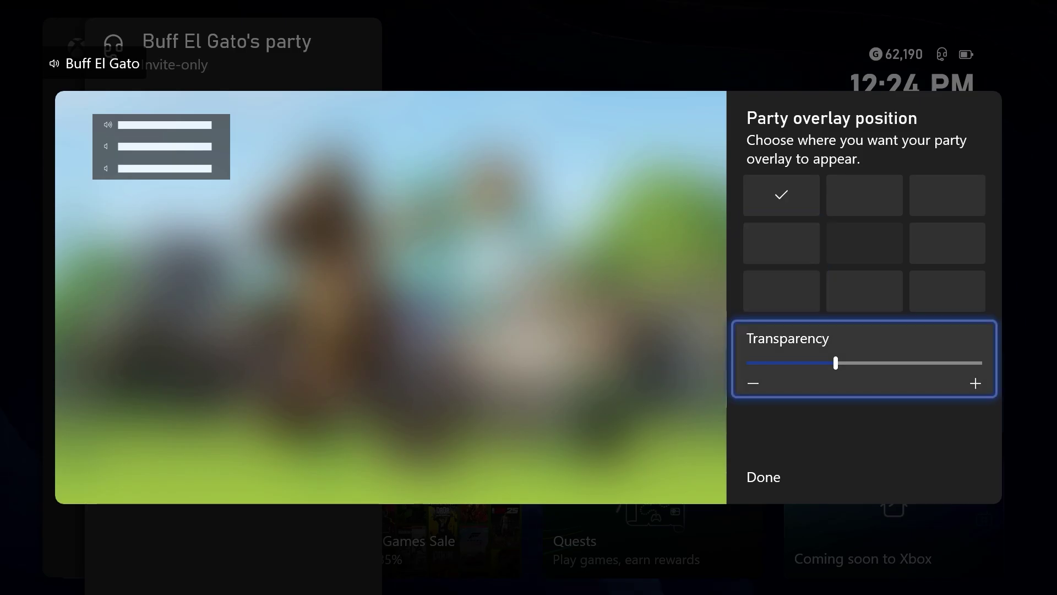
pyautogui.press('Down')
pyautogui.press('Return')
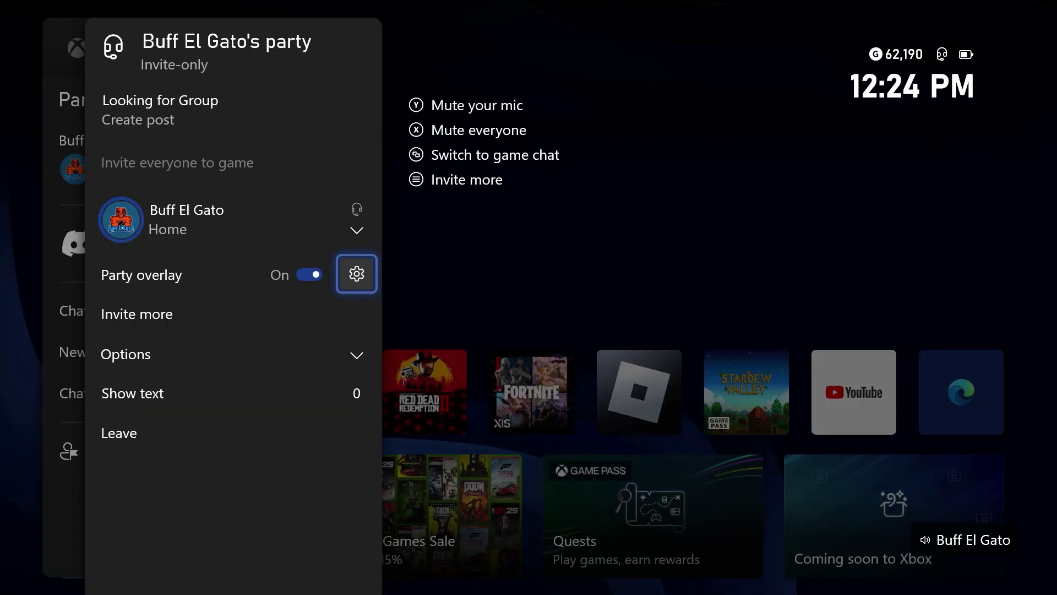
# - Re-expand party Options and move down past Noise suppression to the Audio settings entry
pyautogui.press('Down')
pyautogui.press('Down')
pyautogui.press('Return')
pyautogui.press('Down')
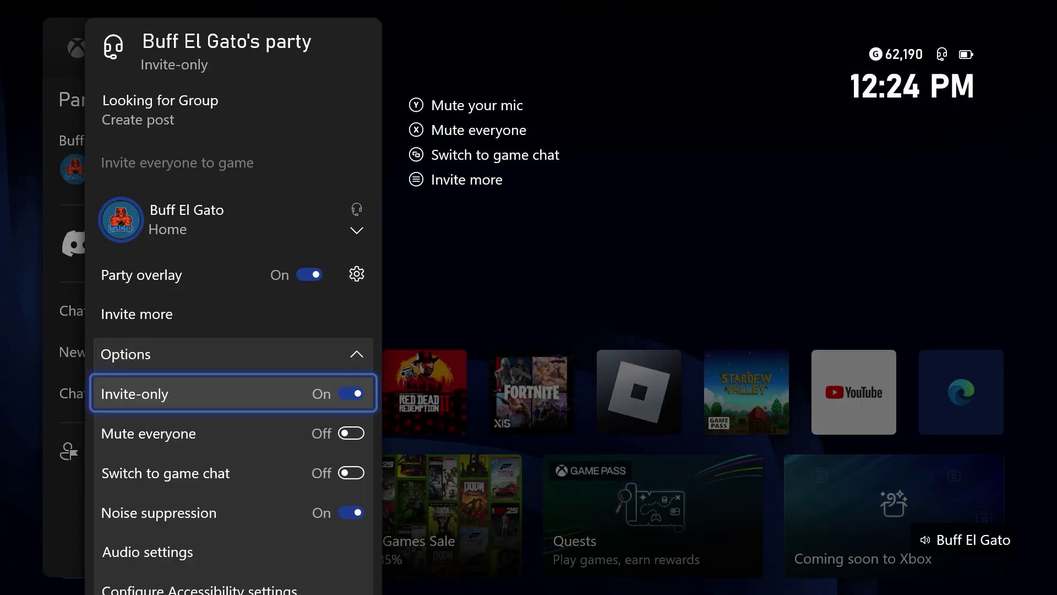
pyautogui.press('Down')
pyautogui.press('Down')
pyautogui.press('Down')
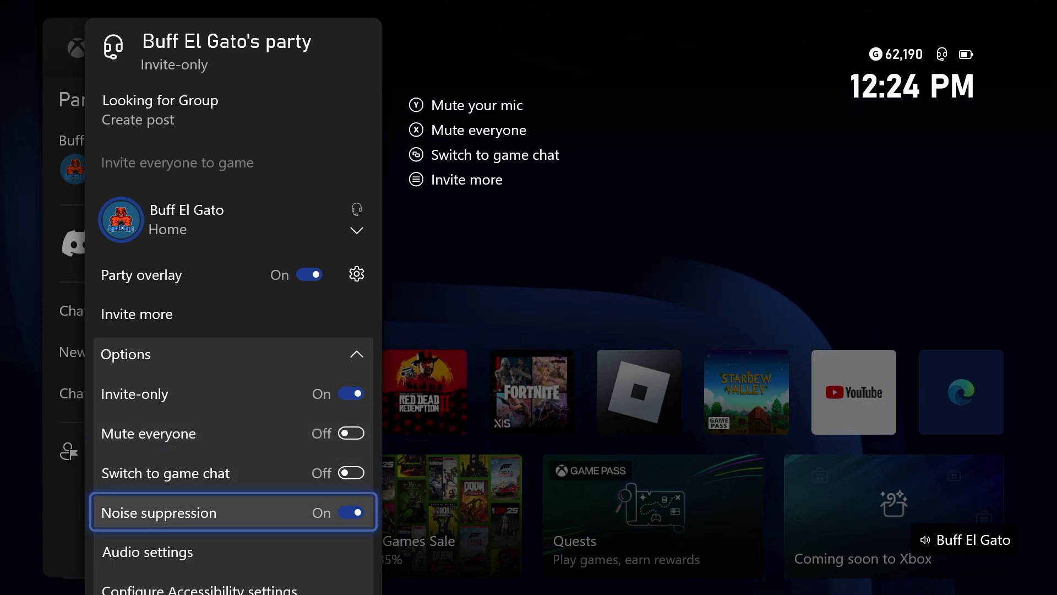
pyautogui.press('Down')
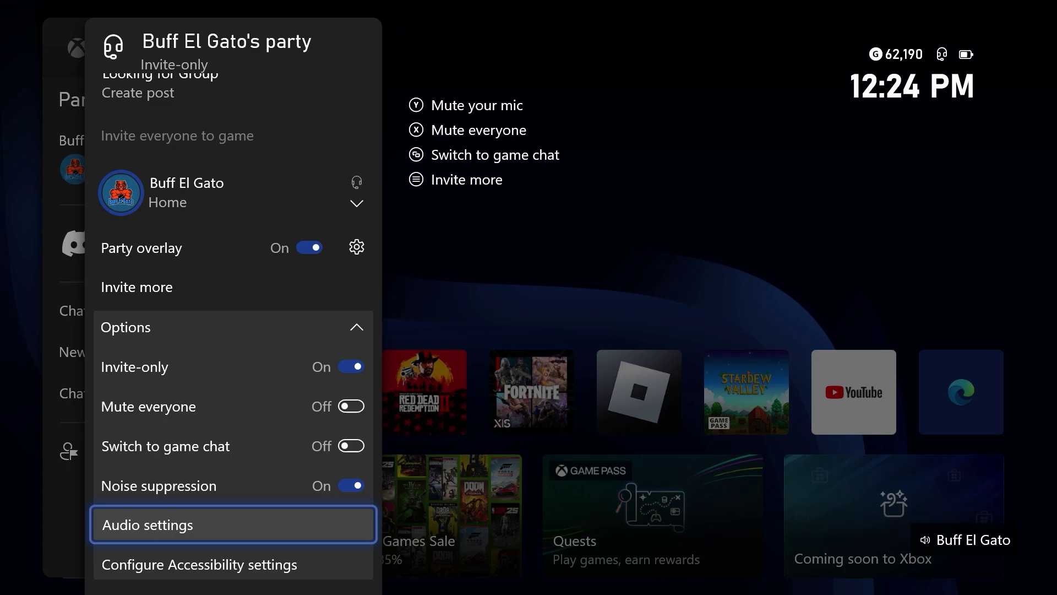
pyautogui.press('Return')
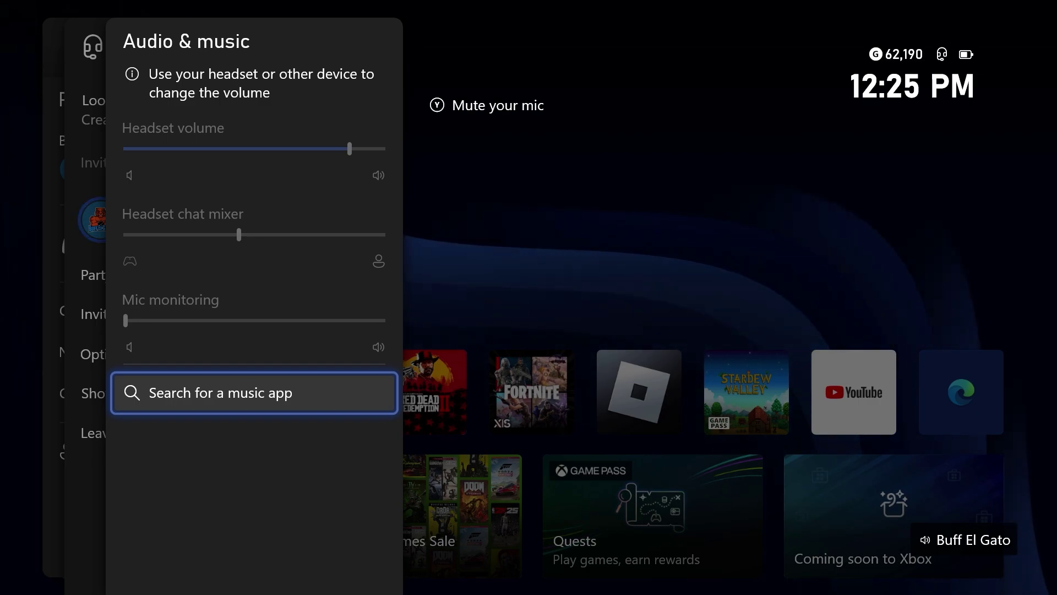
pyautogui.press('Escape')
pyautogui.press('Down')
pyautogui.press('Down')
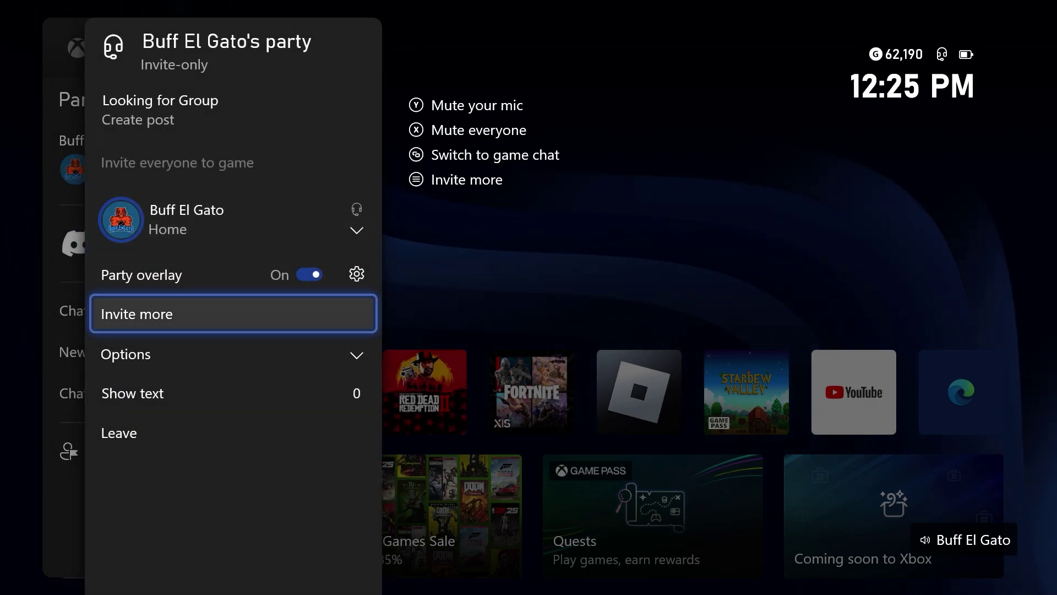
# - Check Noise suppression in the party options, then close the party panel
pyautogui.press('Down')
pyautogui.press('Return')
pyautogui.press('Down')
pyautogui.press('Down')
pyautogui.press('Down')
pyautogui.press('Down')
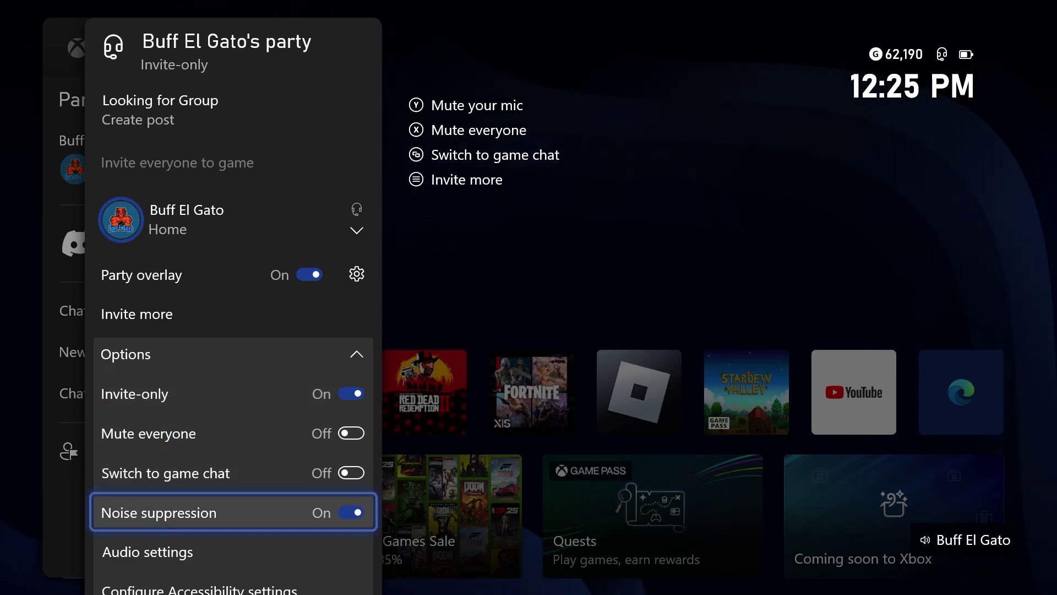
pyautogui.press('Escape')
pyautogui.press('Escape')
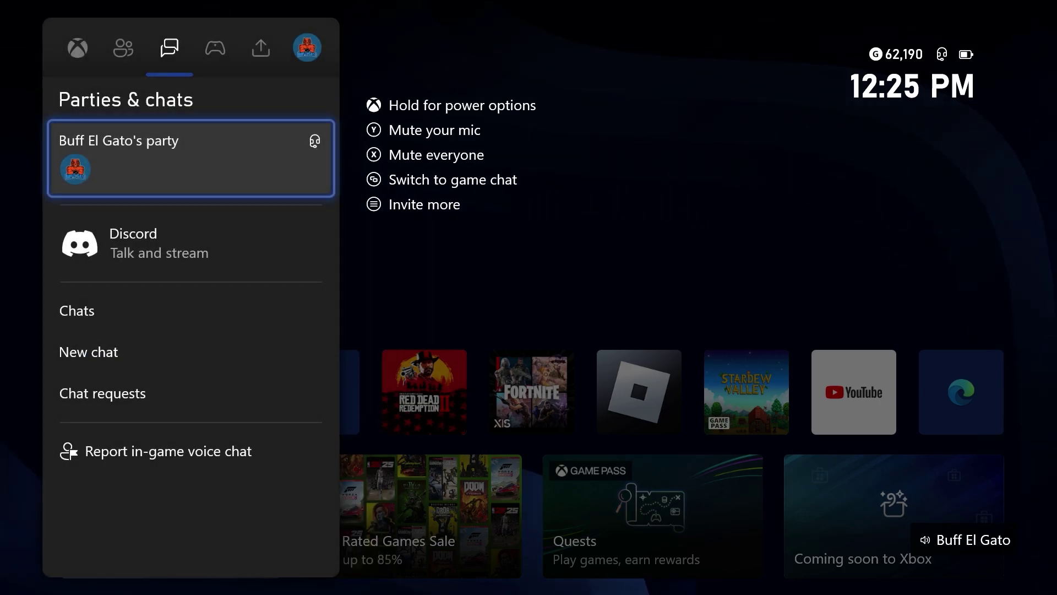
# - Go to console Settings > General > Volume & audio output
pyautogui.press('Right')
pyautogui.press('Right')
pyautogui.press('Right')
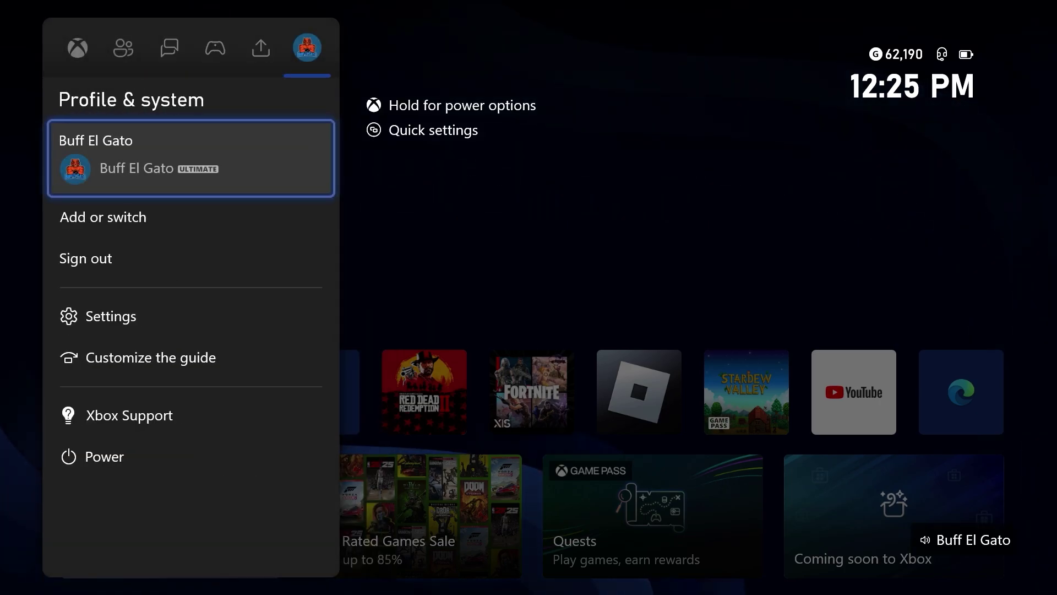
pyautogui.press('Down')
pyautogui.press('Down')
pyautogui.press('Down')
pyautogui.press('Return')
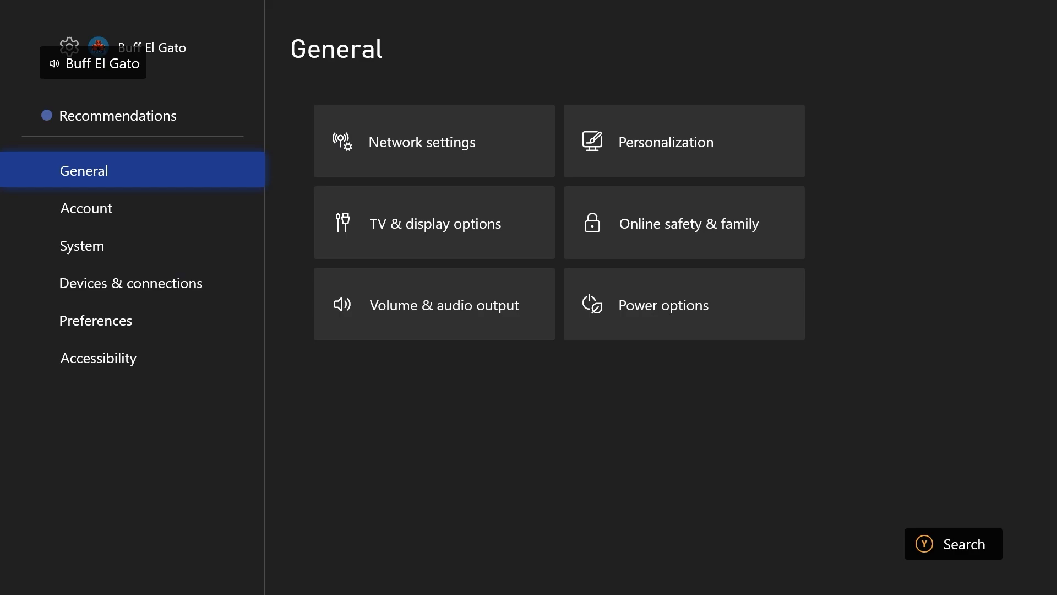
pyautogui.press('Down')
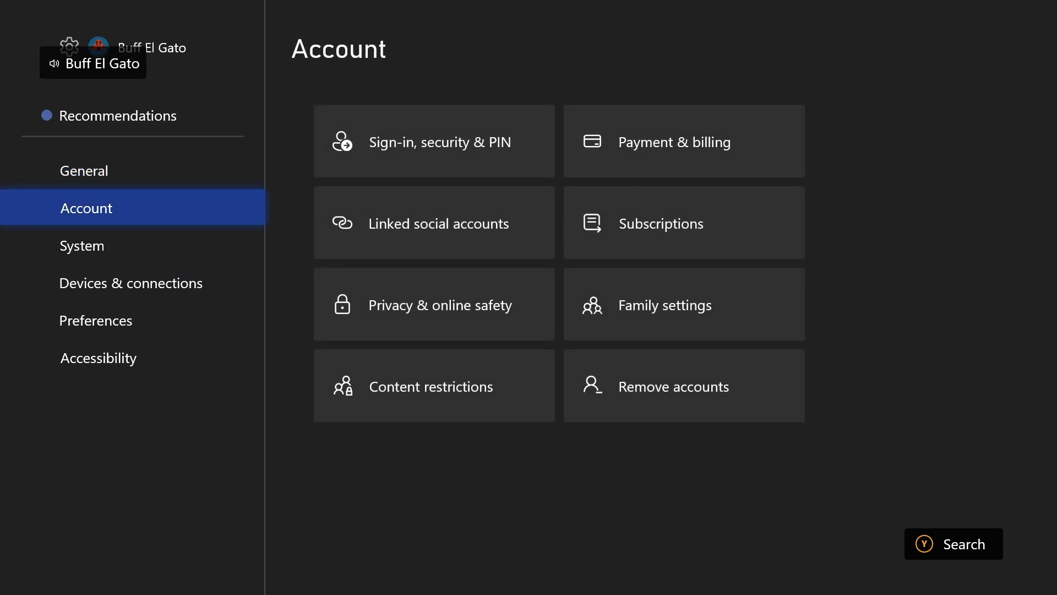
pyautogui.press('Up')
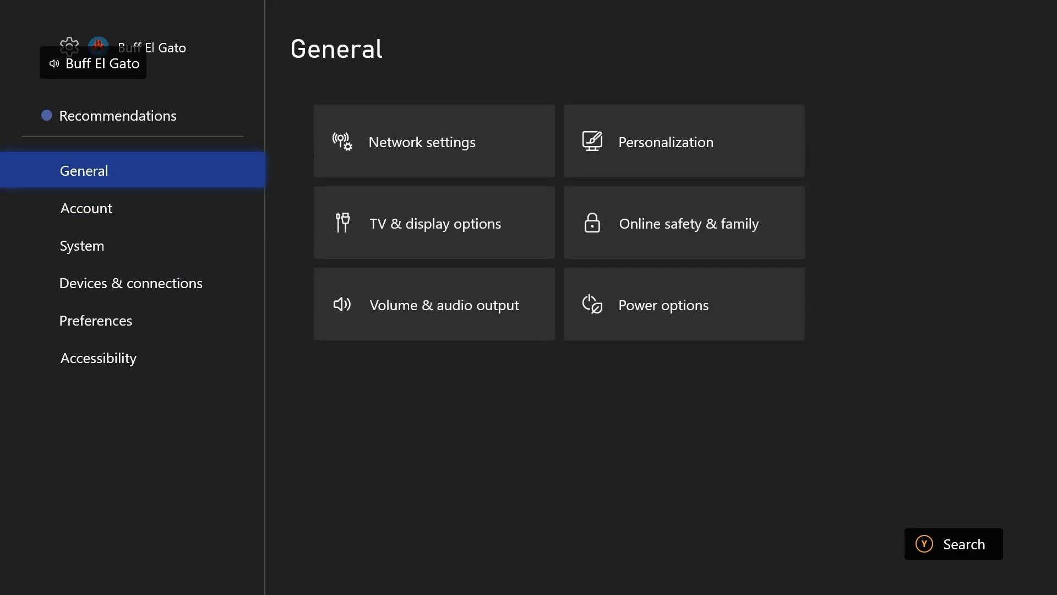
pyautogui.press('Right')
pyautogui.press('Down')
pyautogui.press('Down')
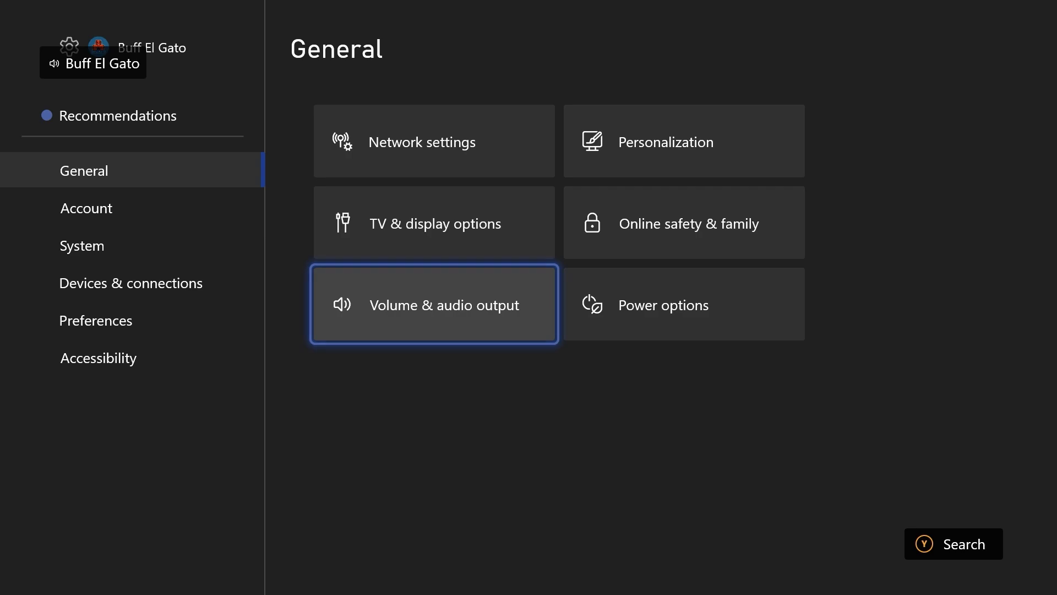
pyautogui.press('Return')
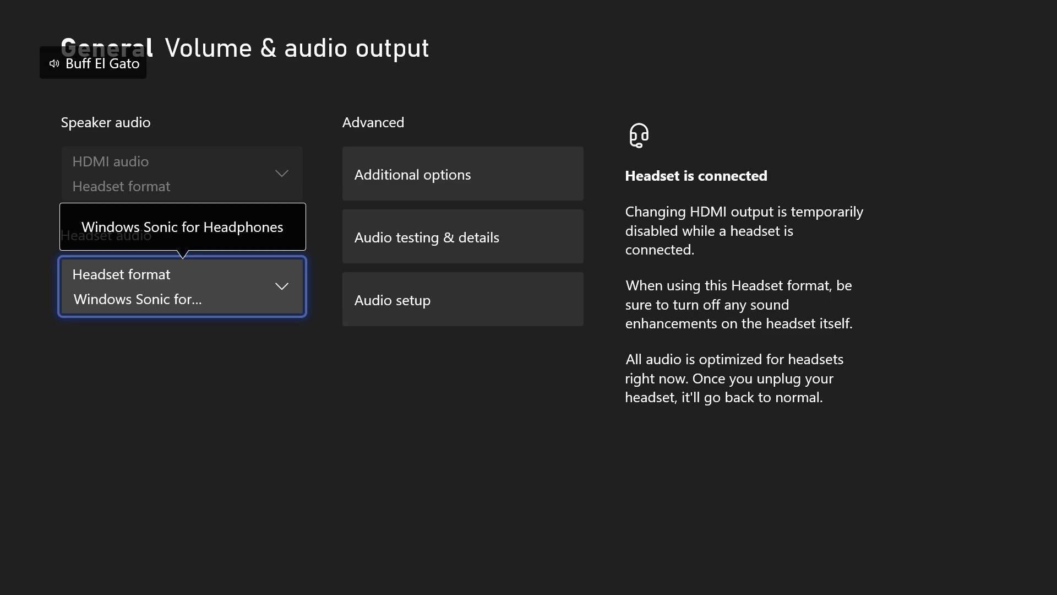
# - Open the Additional options audio page and move to Chat mixer
pyautogui.press('Right')
pyautogui.press('Up')
pyautogui.press('Up')
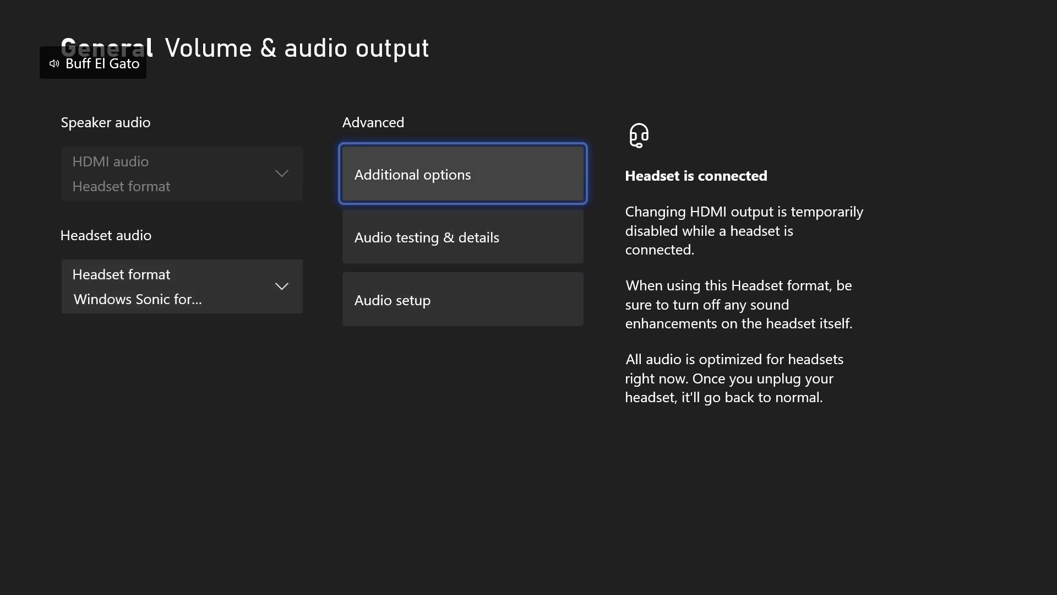
pyautogui.press('Return')
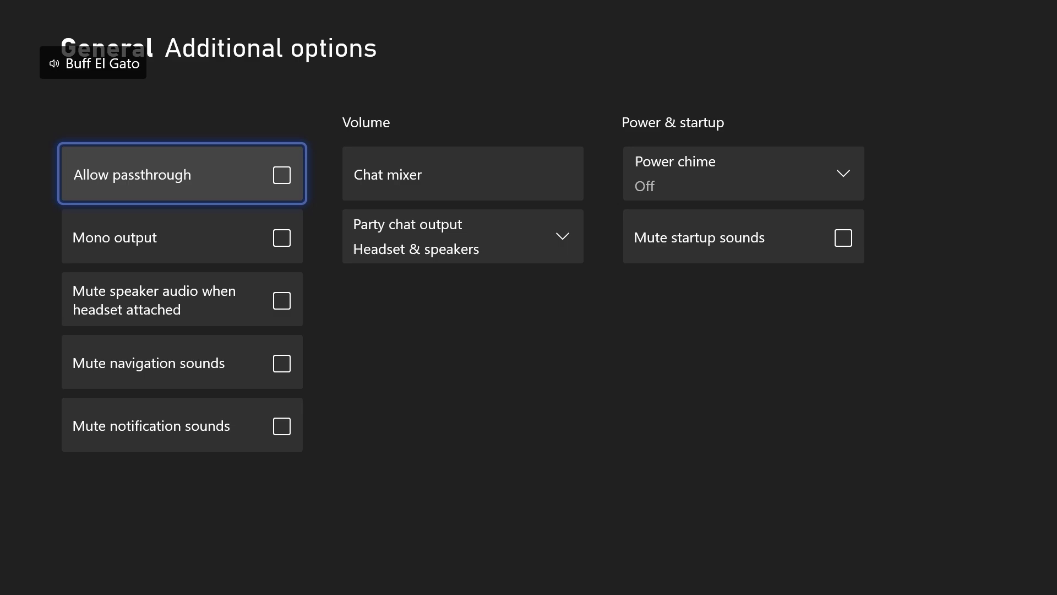
pyautogui.press('Right')
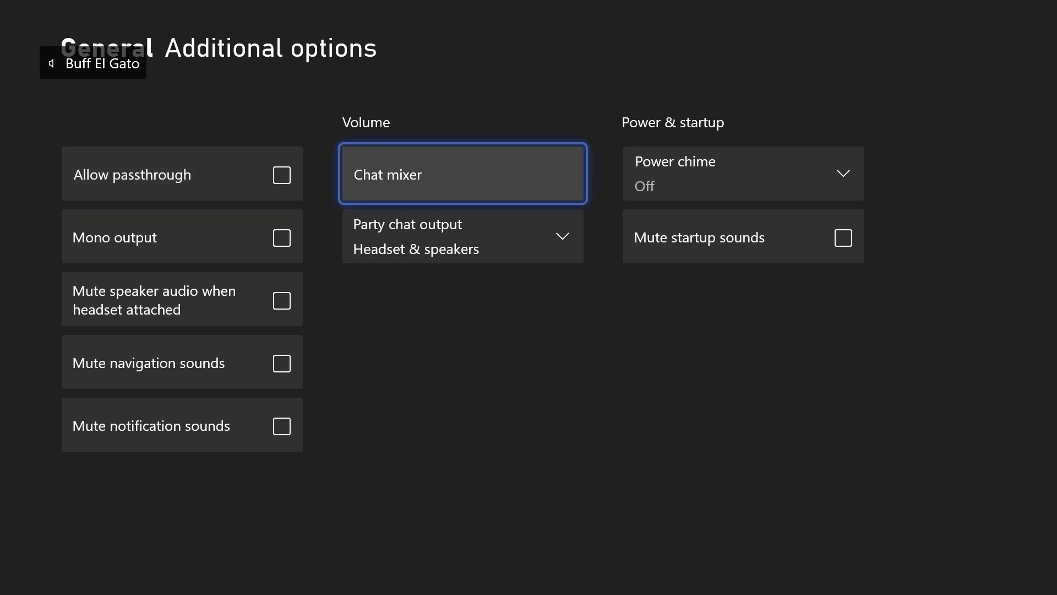
# - Compare the Chat mixer options (mute all, reduce 80%, reduce 50%), leaving Do nothing set
pyautogui.press('Return')
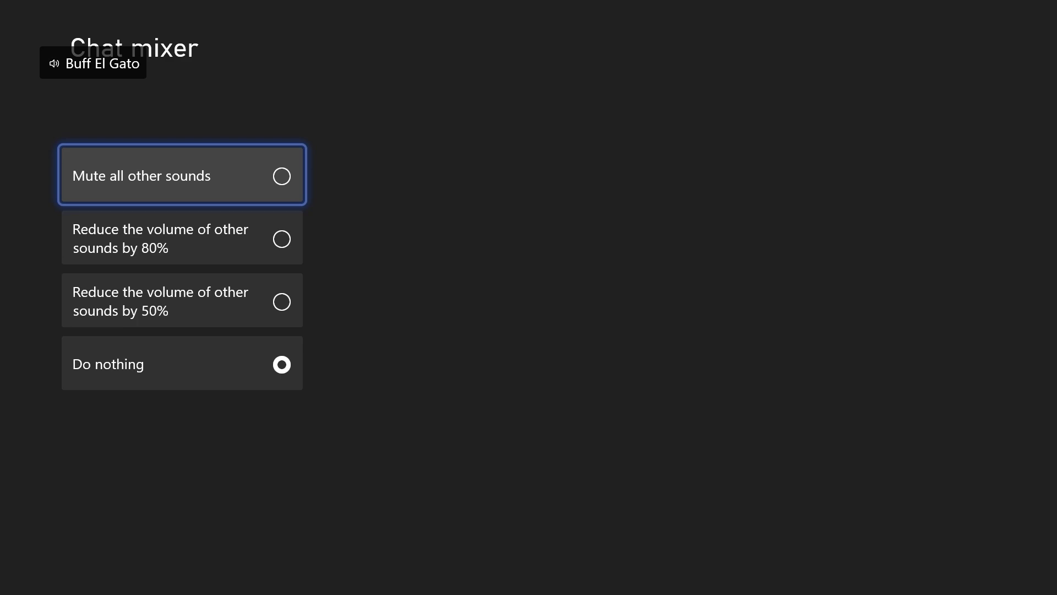
pyautogui.press('Down')
pyautogui.press('Down')
pyautogui.press('Down')
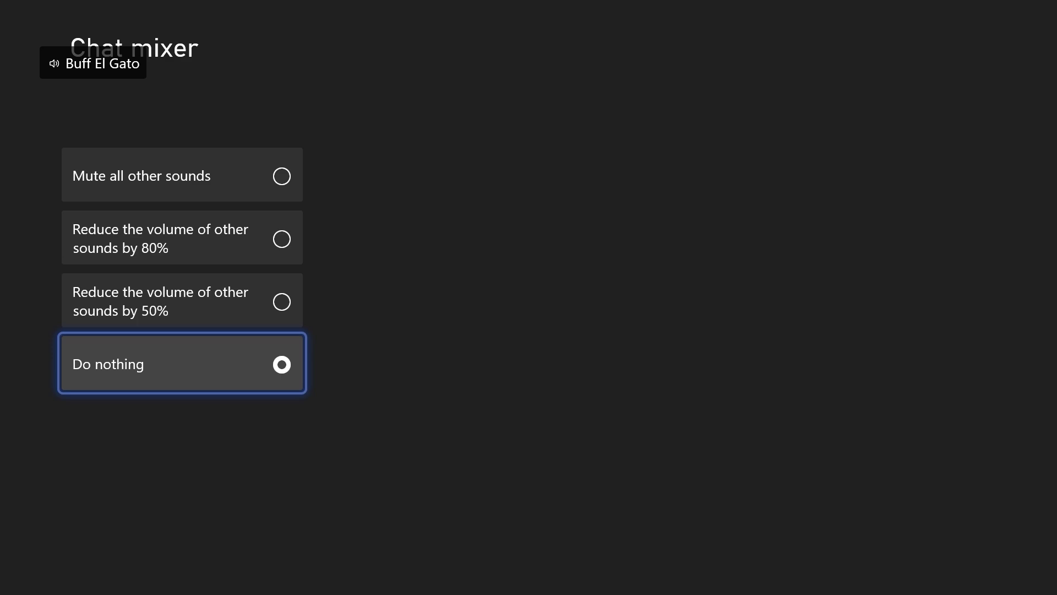
pyautogui.press('Up')
pyautogui.press('Up')
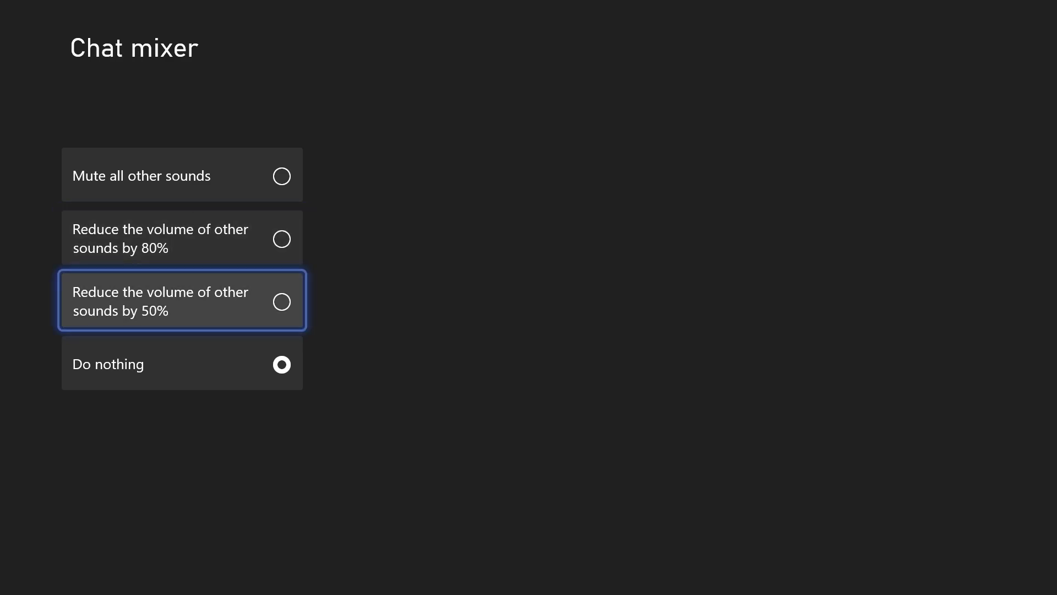
pyautogui.press('Up')
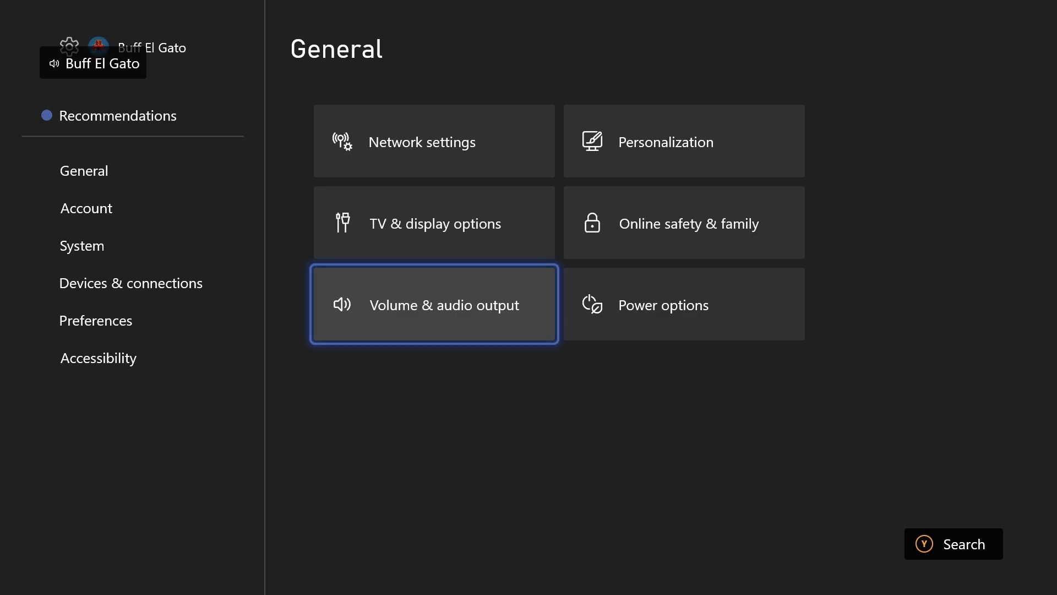
pyautogui.press('Escape')
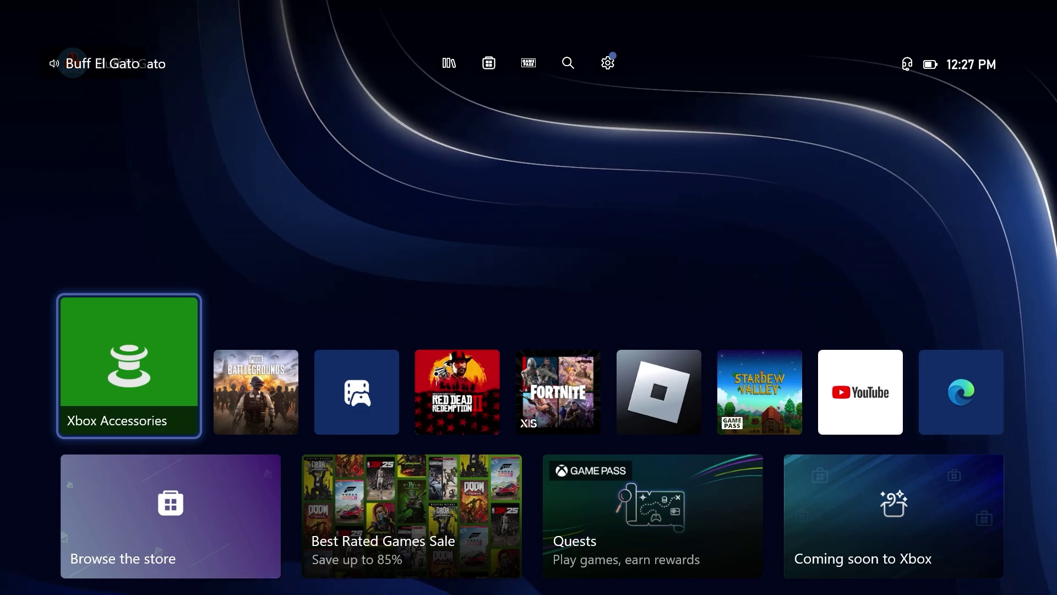
# - Back out of audio settings and reopen Settings from the guide's Profile & system tab
pyautogui.press('super')
pyautogui.press('Tab')
pyautogui.press('Tab')
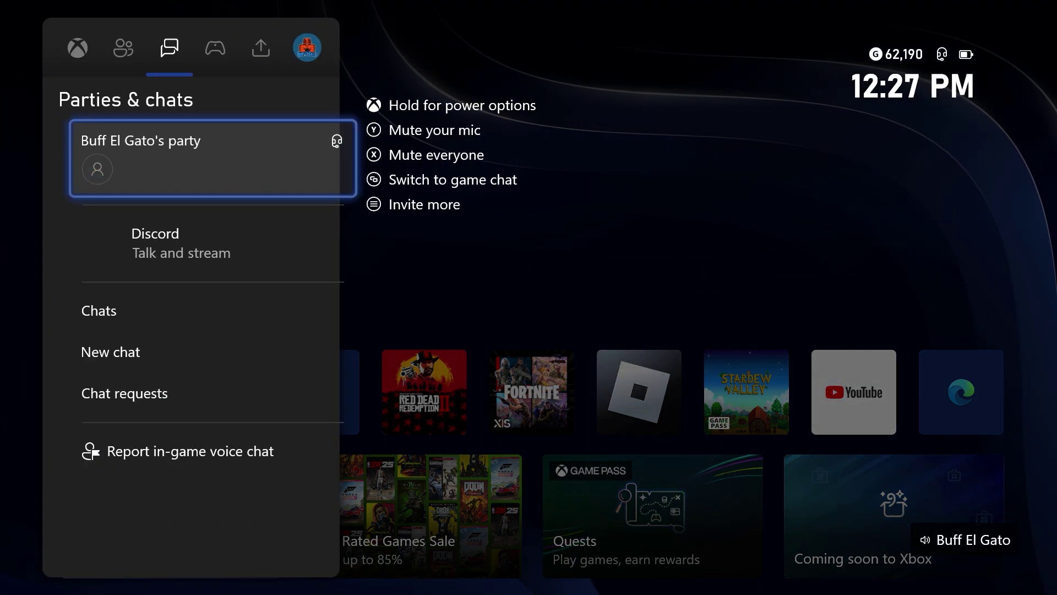
pyautogui.press('Tab')
pyautogui.press('Tab')
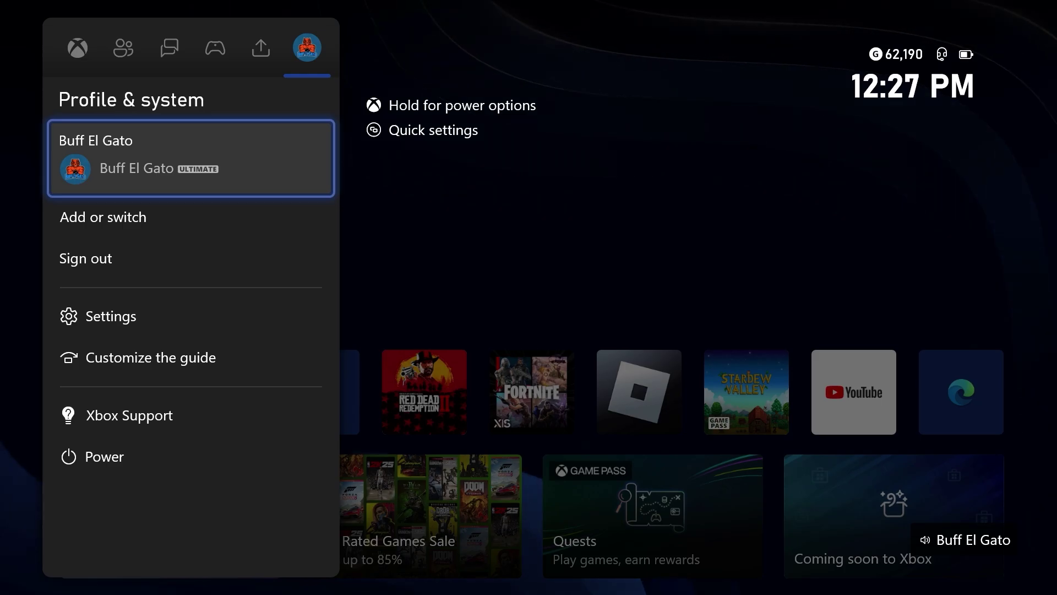
pyautogui.press('Down')
pyautogui.press('Down')
pyautogui.press('Down')
pyautogui.press('Return')
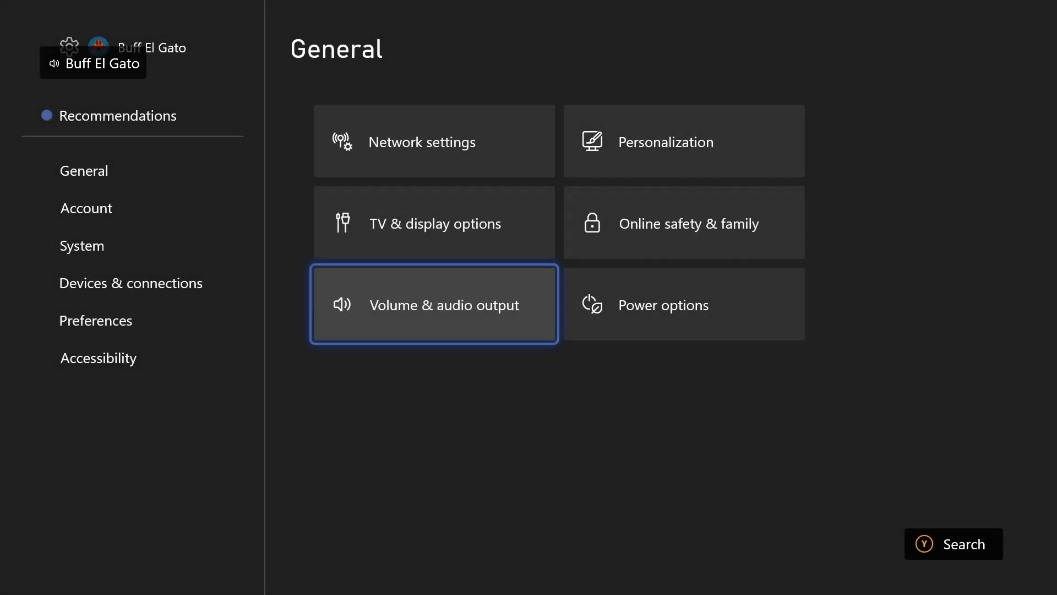
# - Select the Devices & connections category in the settings list
pyautogui.press('Left')
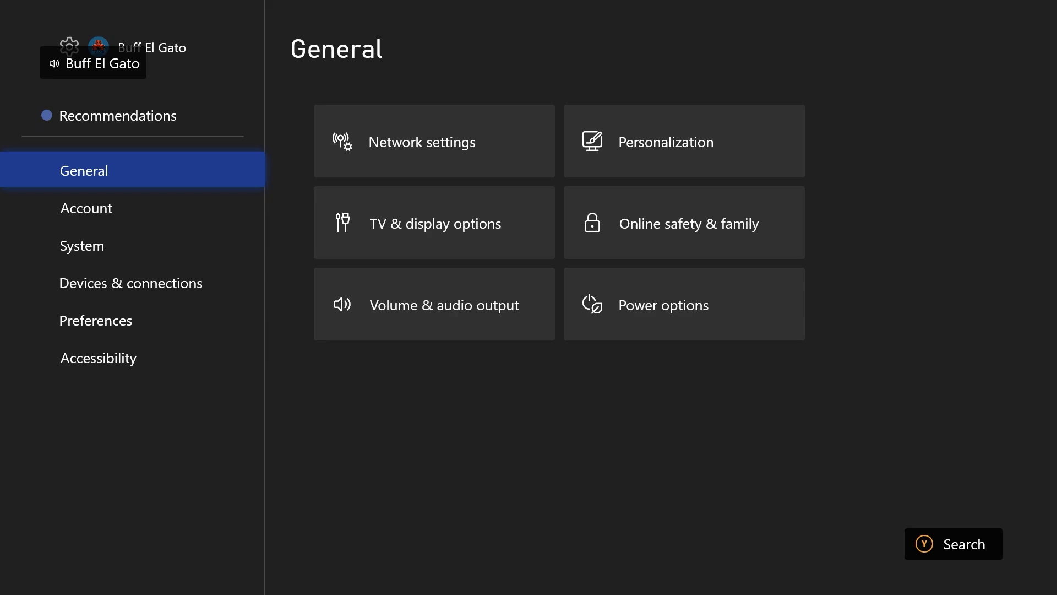
pyautogui.press('Down')
pyautogui.press('Down')
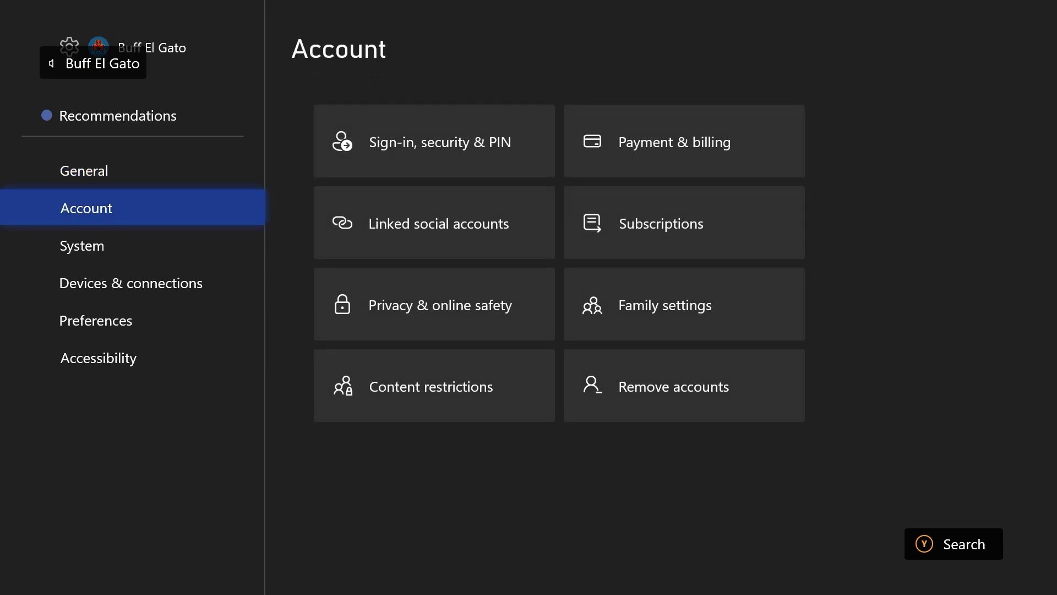
pyautogui.press('Down')
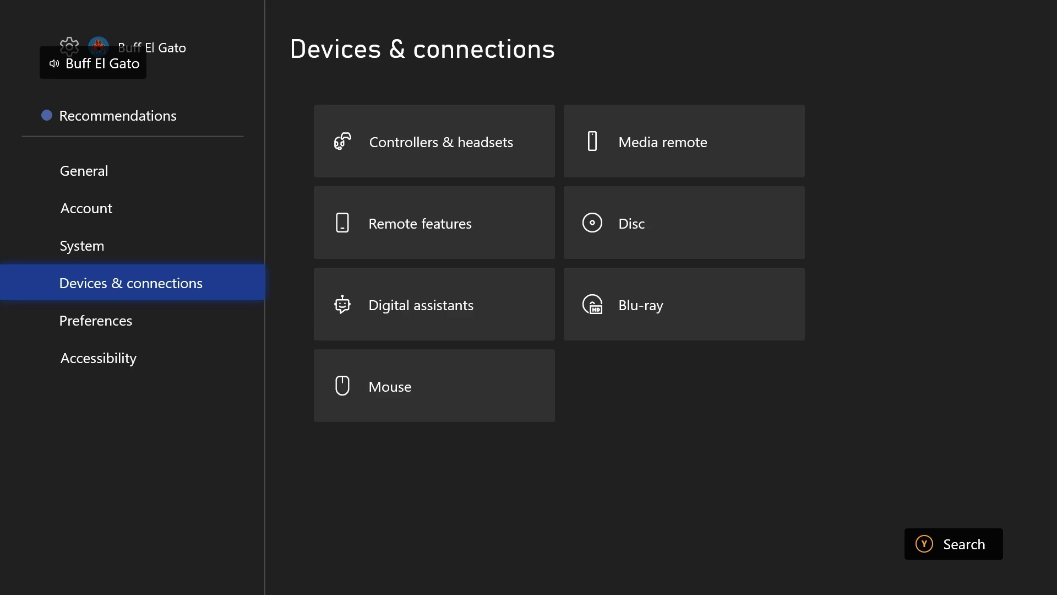
# - Open Controllers & headsets and the Xbox Wireless Controller's More options page
pyautogui.press('Right')
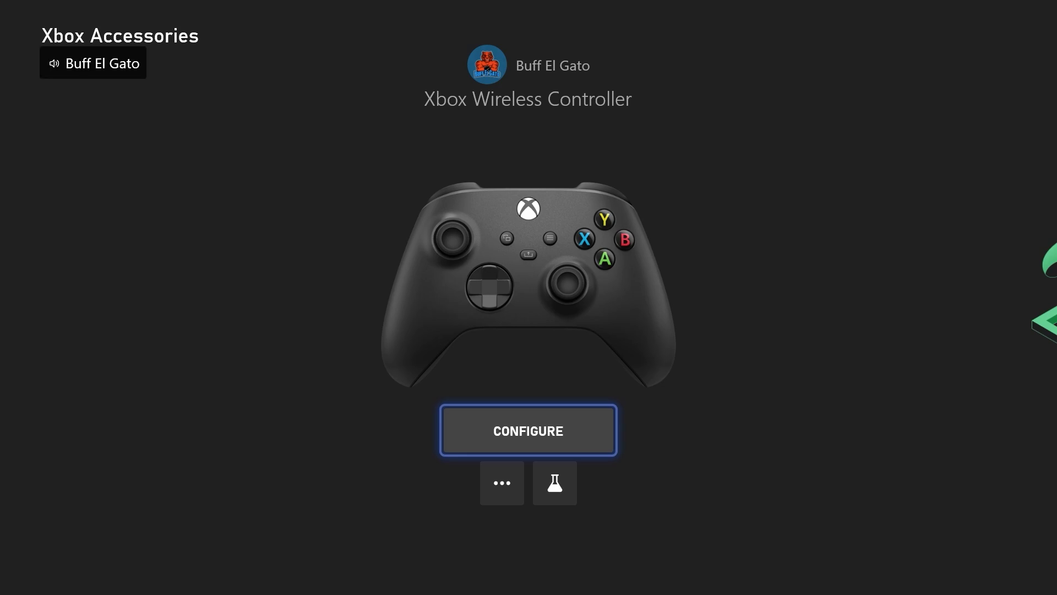
pyautogui.click(501, 483)
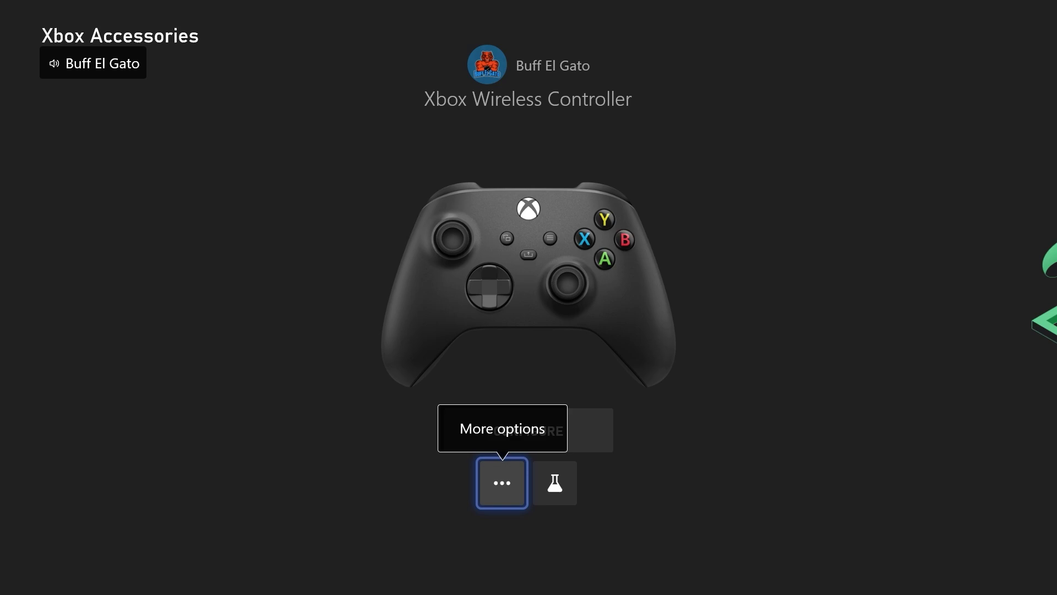
pyautogui.press('Return')
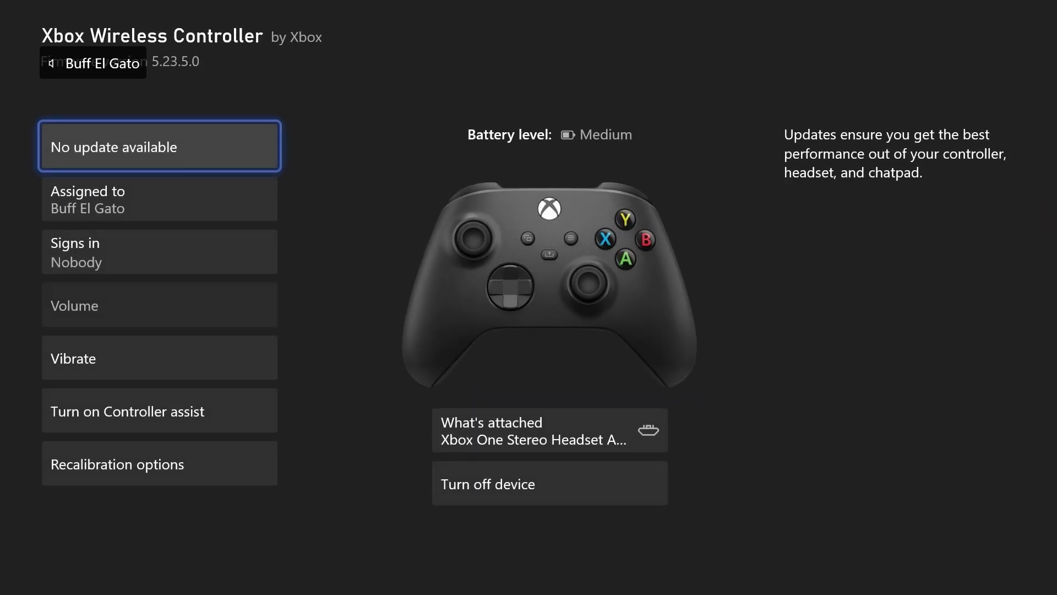